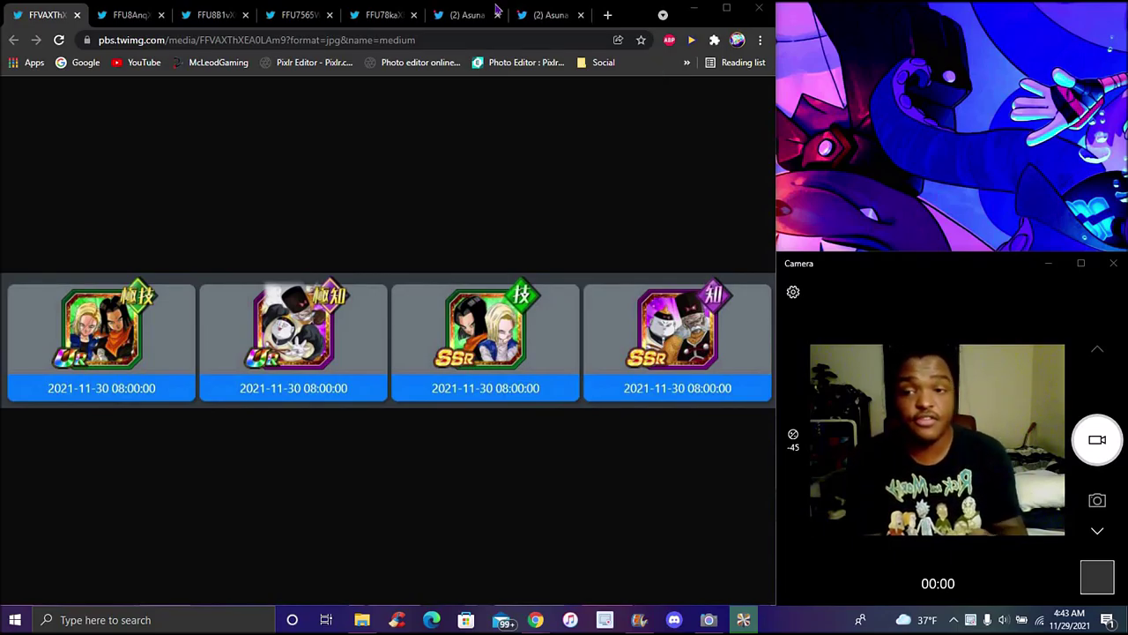
# Bring up the green SSR Future Android 17 & 18 card with its skills and base stats.
pyautogui.click(129, 15)
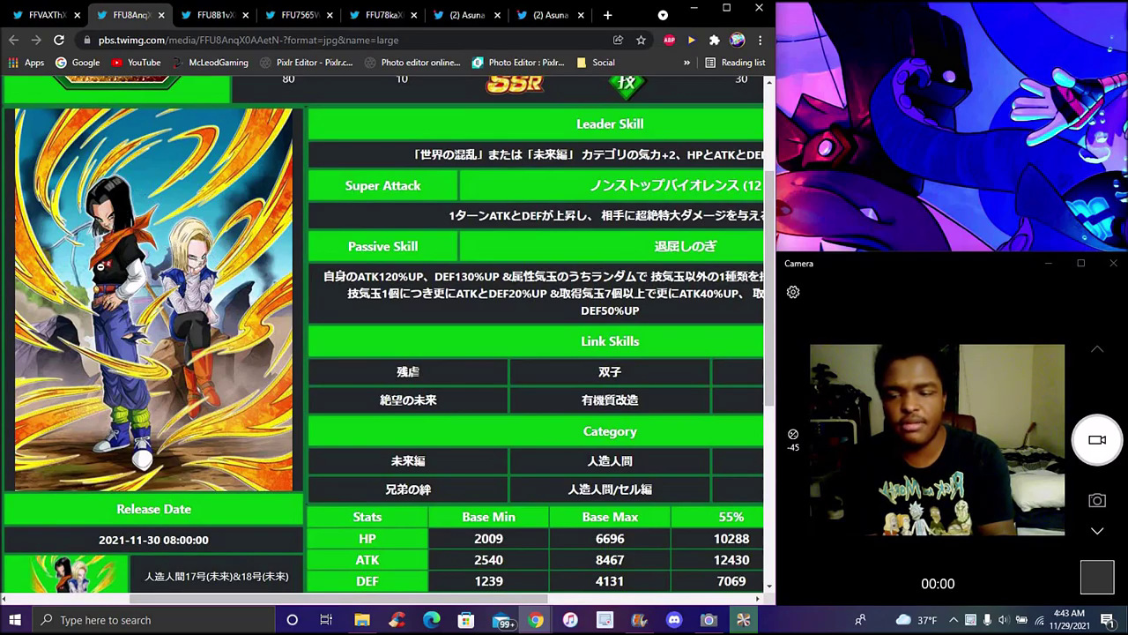
# View the LR Android 17 & 18 card's skills, active skill and activation conditions.
pyautogui.click(220, 17)
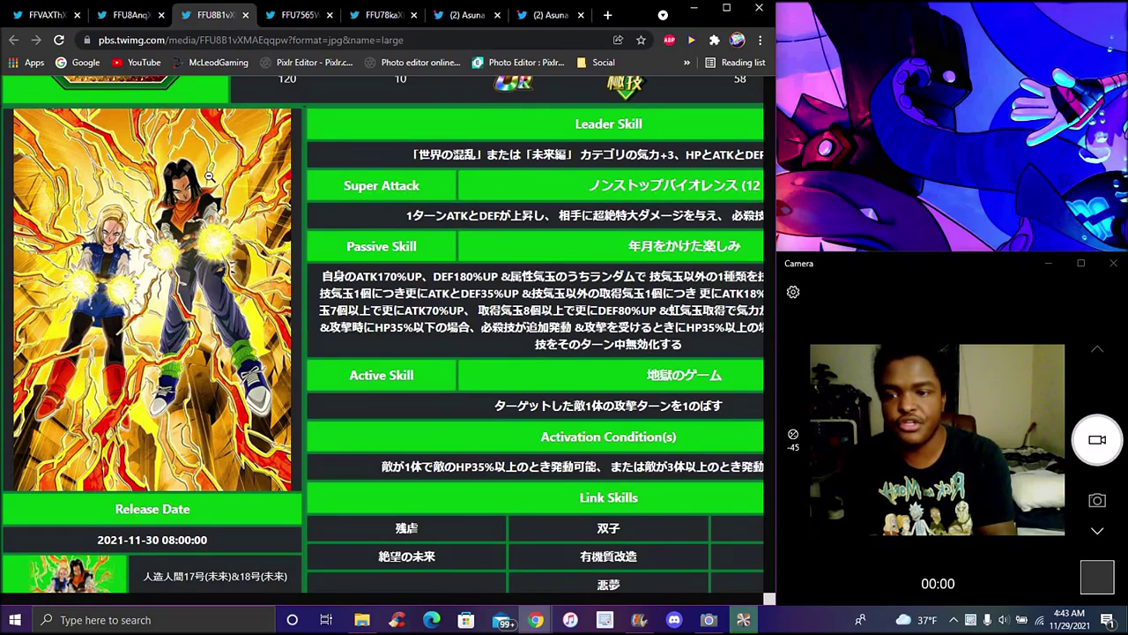
# Browse the SSR and LR Dr. Gero & Android 19 cards, then the JPN missions tweet.
pyautogui.click(300, 15)
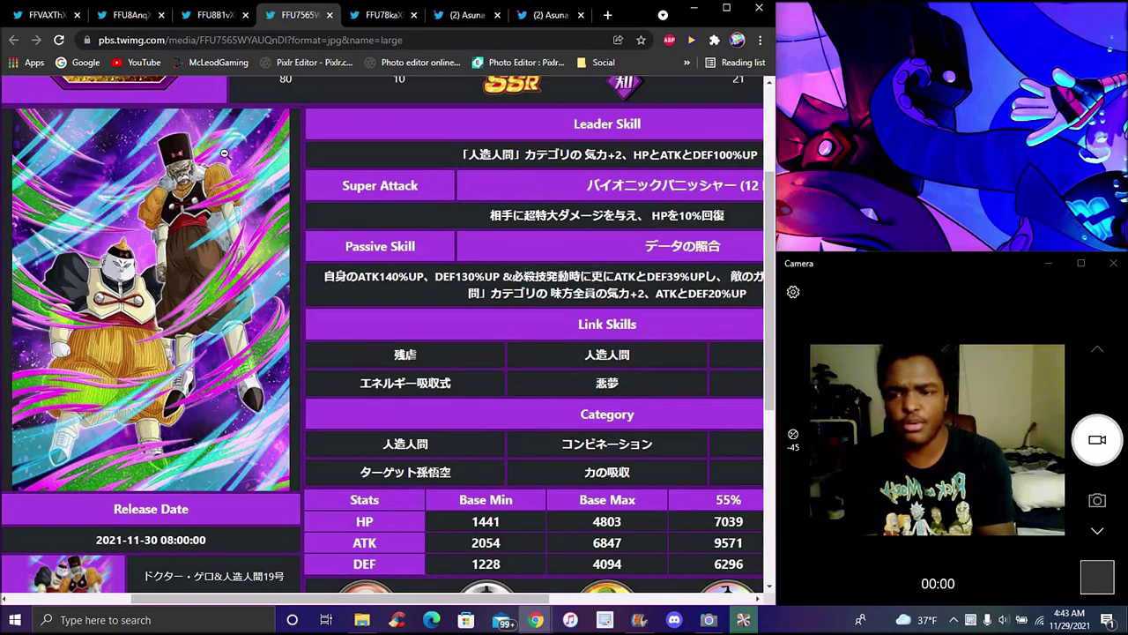
pyautogui.click(392, 15)
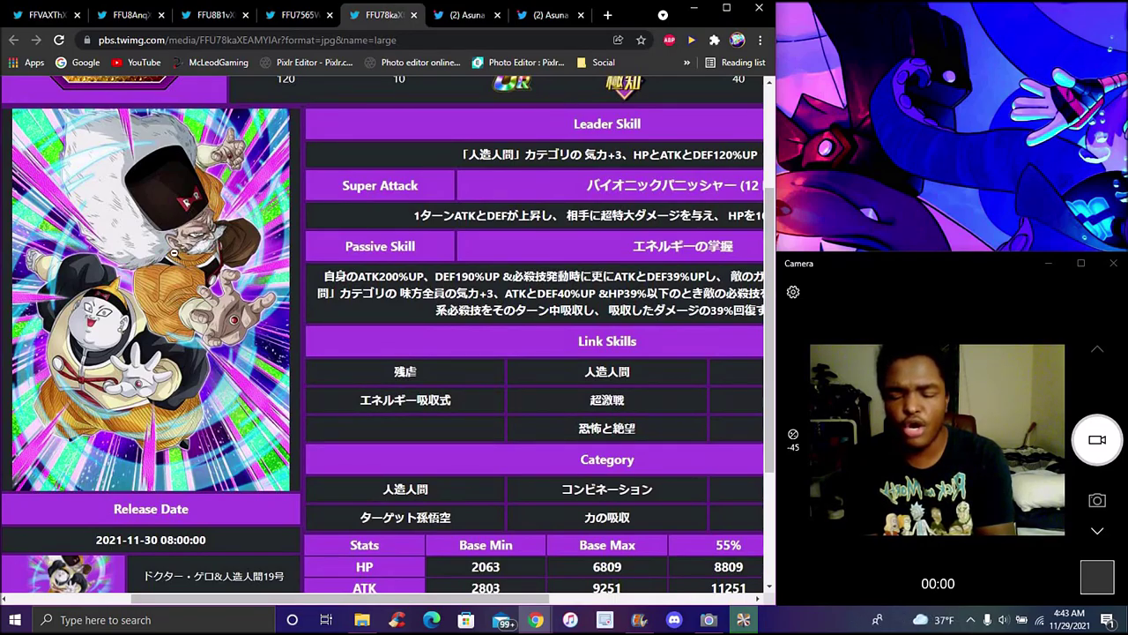
pyautogui.click(551, 15)
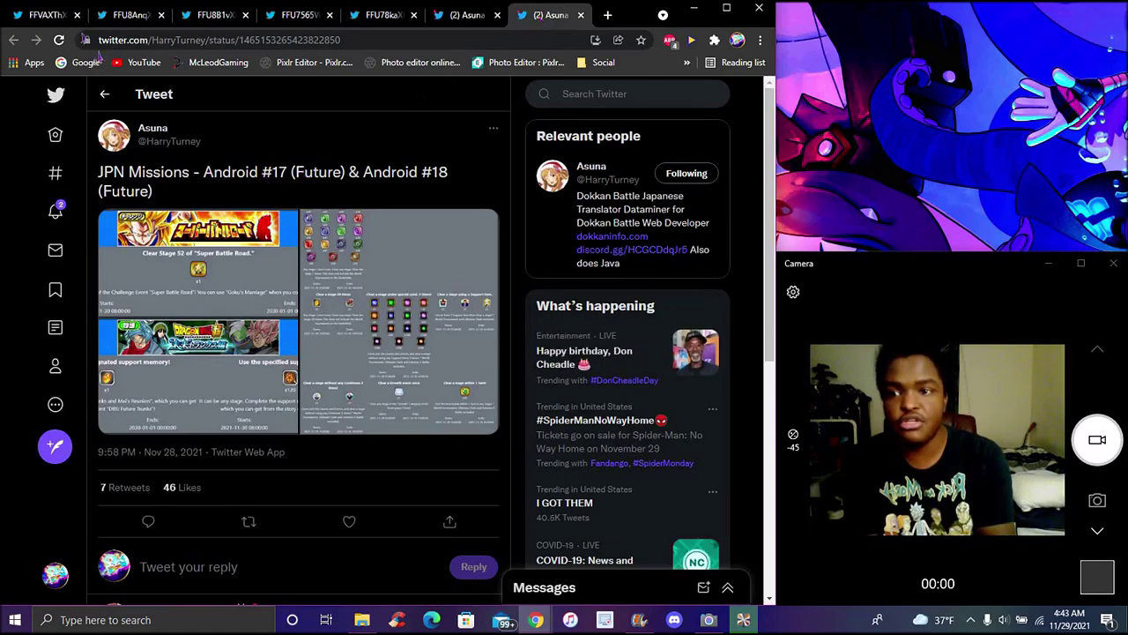
# Go back to the LR Future Android 17 & 18 card page with its skills and links.
pyautogui.click(203, 16)
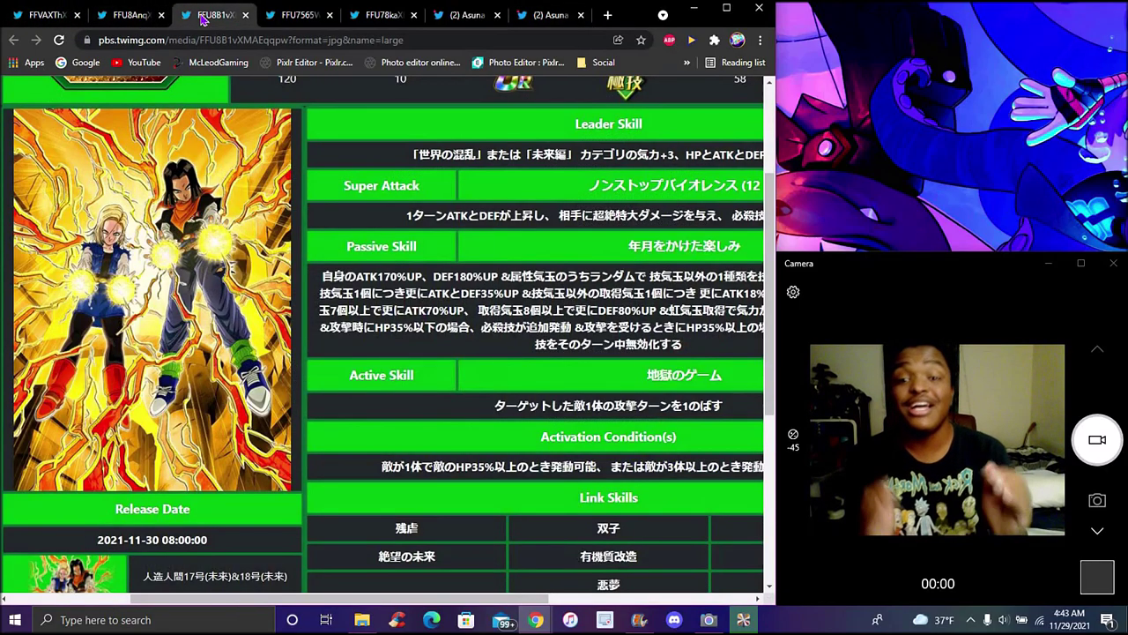